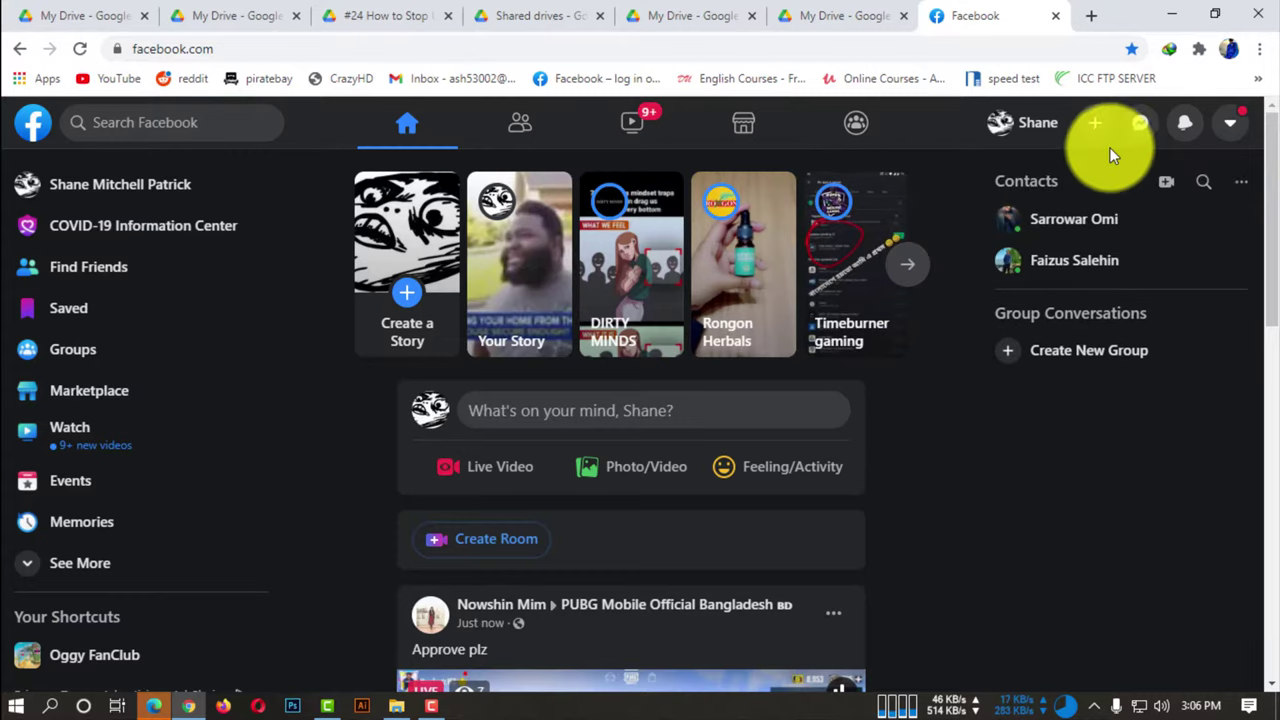
Open the account settings and go to the Video Settings page
{"action": "left_click", "coordinate": [1235, 124]}
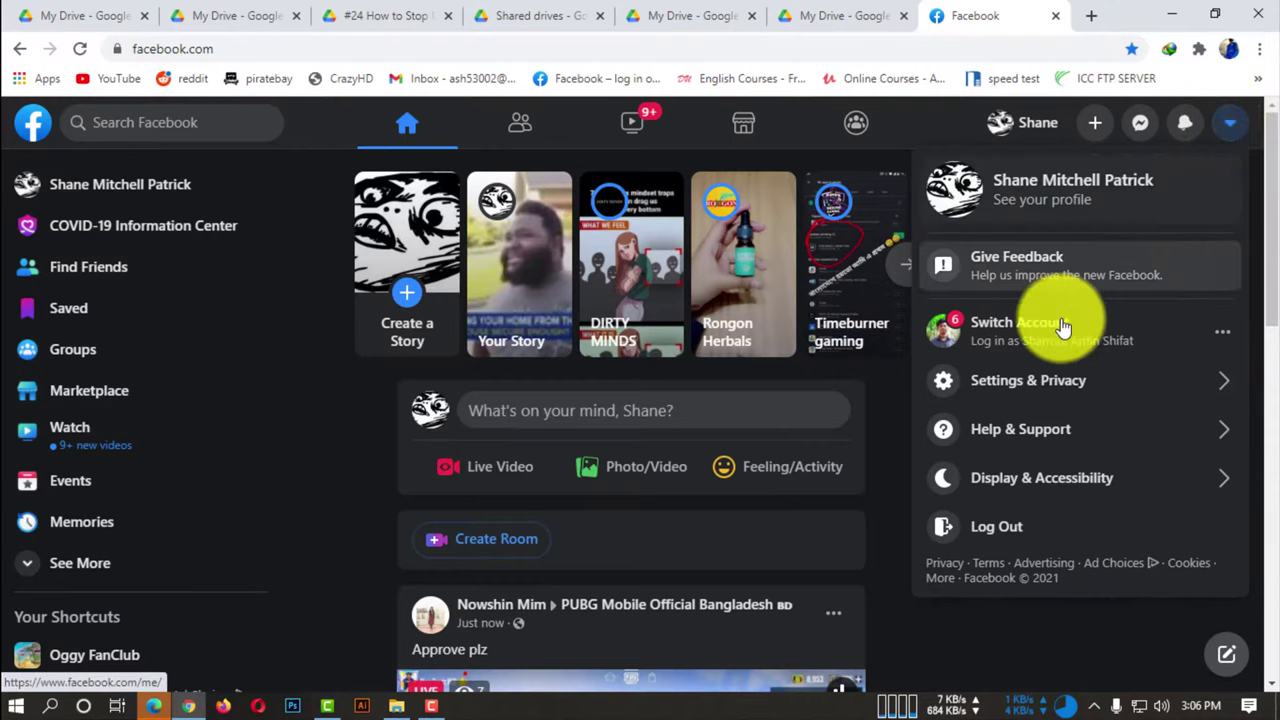
{"action": "left_click", "coordinate": [1045, 386]}
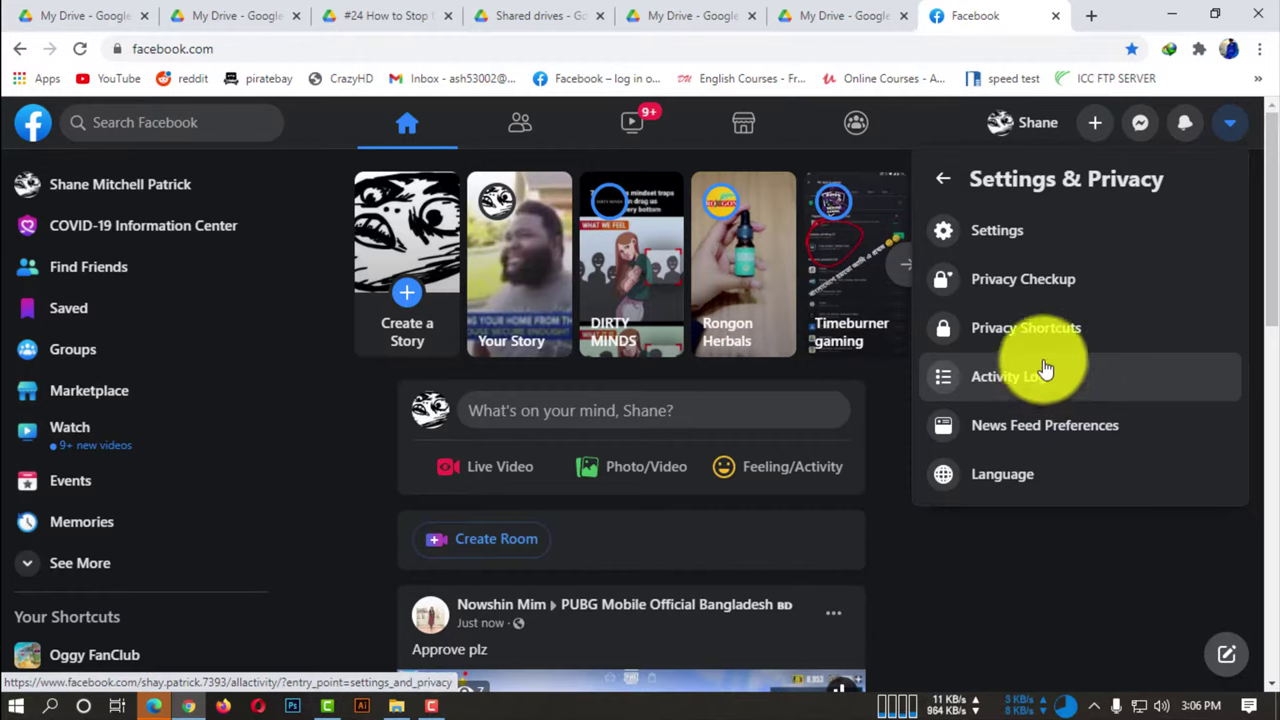
{"action": "left_click", "coordinate": [1049, 238]}
{"action": "scroll", "coordinate": [96, 412], "scroll_direction": "down", "scroll_amount": 2}
{"action": "scroll", "coordinate": [98, 420], "scroll_direction": "down", "scroll_amount": 3}
{"action": "scroll", "coordinate": [98, 420], "scroll_direction": "down", "scroll_amount": 1}
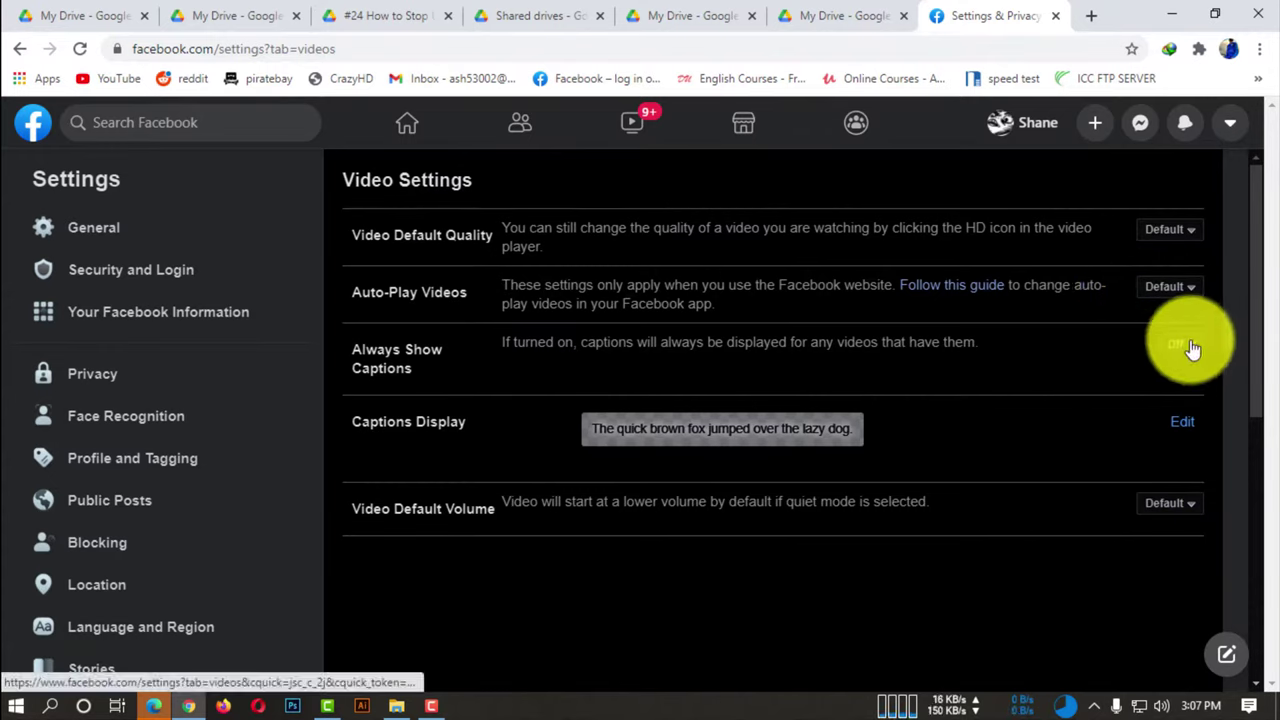
Check the available options for Always Show Captions and Video Default Volume without changing them
{"action": "left_click", "coordinate": [1188, 344]}
{"action": "left_click", "coordinate": [1188, 343]}
{"action": "left_click", "coordinate": [1175, 506]}
{"action": "left_click", "coordinate": [1177, 510]}
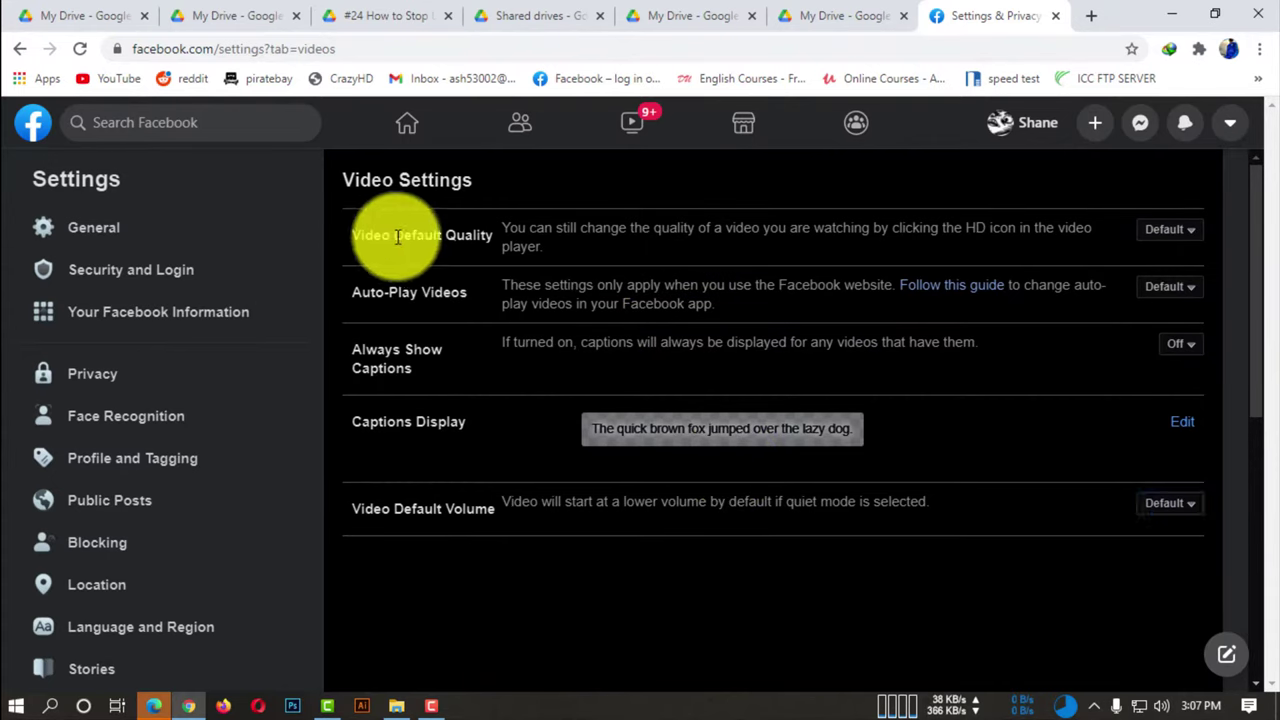
Read the Video Default Quality description and view its available options without changing the setting
{"action": "left_click_drag", "start_coordinate": [398, 236], "coordinate": [740, 244]}
{"action": "left_click_drag", "start_coordinate": [961, 240], "coordinate": [1084, 227]}
{"action": "left_click", "coordinate": [1092, 225]}
{"action": "left_click", "coordinate": [1160, 232]}
{"action": "left_click", "coordinate": [1218, 303]}
Look over the rest of the settings page and return to the Facebook home feed
{"action": "scroll", "coordinate": [1122, 603], "scroll_direction": "down", "scroll_amount": 1}
{"action": "scroll", "coordinate": [988, 596], "scroll_direction": "down", "scroll_amount": 10}
{"action": "scroll", "coordinate": [989, 595], "scroll_direction": "up", "scroll_amount": 10}
{"action": "left_click", "coordinate": [36, 132]}
{"action": "left_click", "coordinate": [428, 705]}
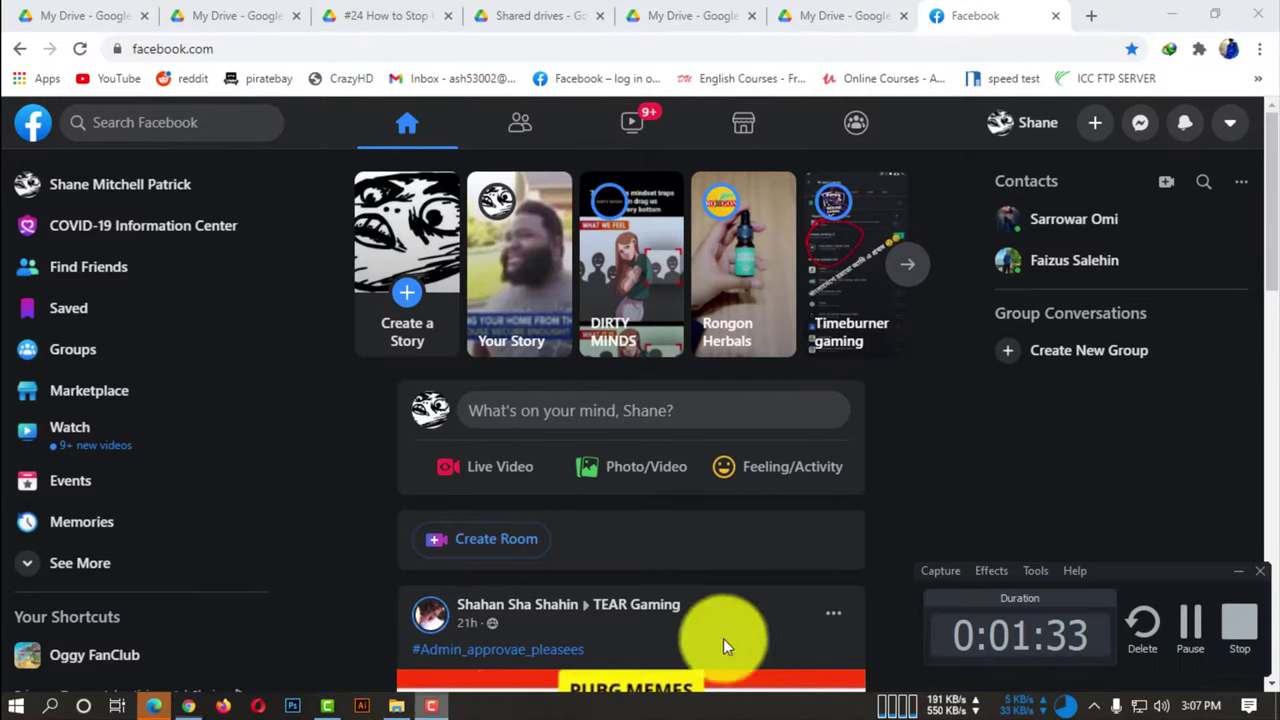
{"action": "left_click", "coordinate": [1190, 628]}
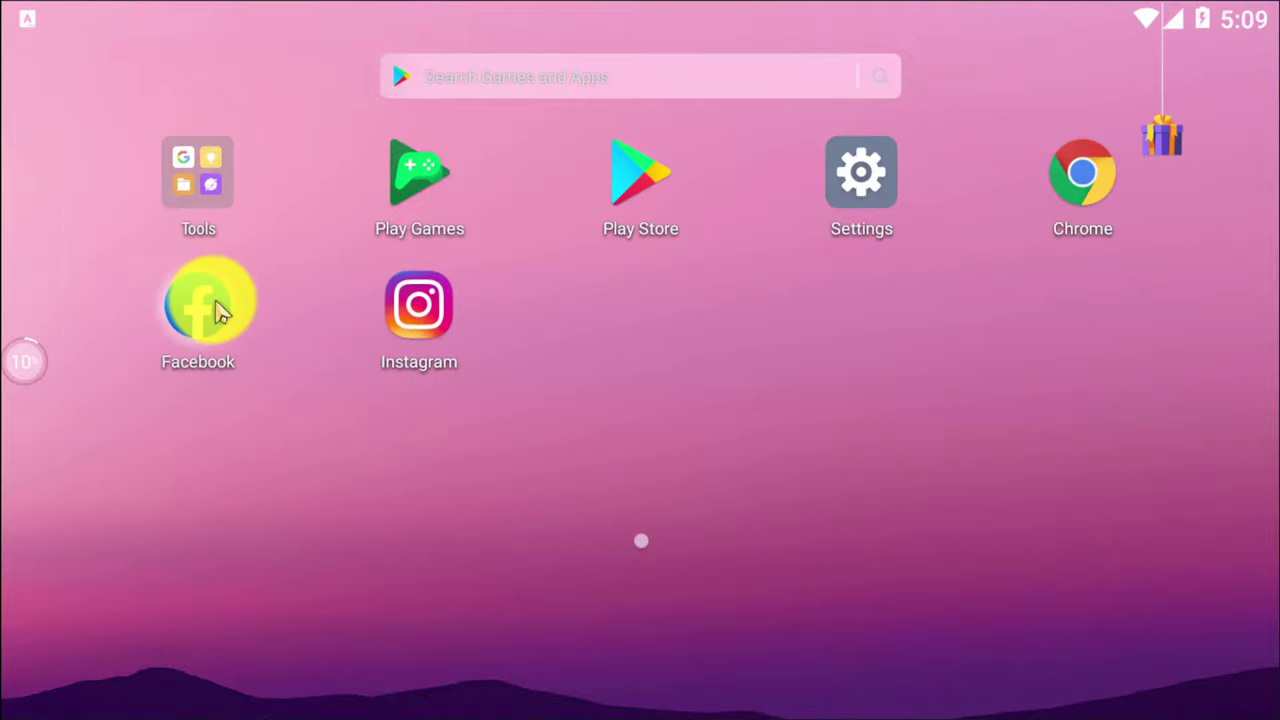
Launch the Facebook mobile app and examine its media settings, including Upload Photos In HD and Upload Videos In HD
{"action": "left_click", "coordinate": [205, 310]}
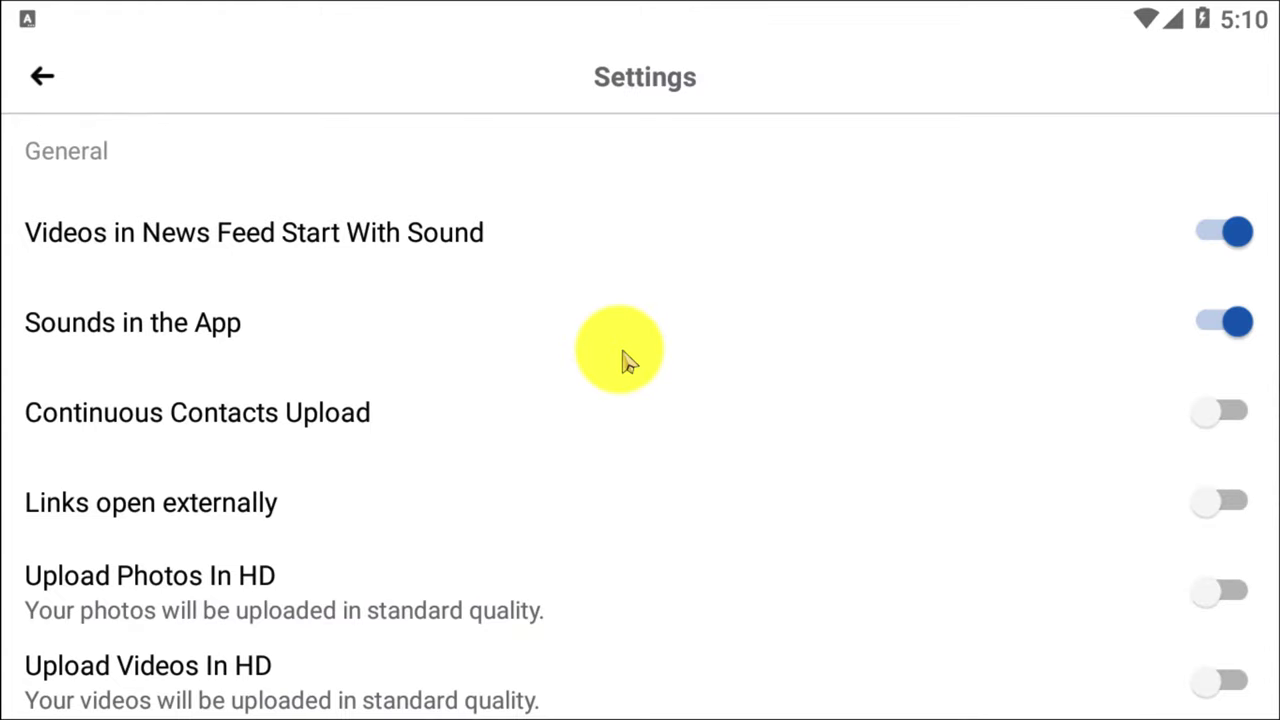
{"action": "left_click_drag", "start_coordinate": [480, 614], "coordinate": [590, 372]}
{"action": "left_click_drag", "start_coordinate": [943, 591], "coordinate": [946, 474]}
{"action": "left_click_drag", "start_coordinate": [950, 318], "coordinate": [943, 436]}
{"action": "left_click_drag", "start_coordinate": [23, 486], "coordinate": [1175, 512]}
{"action": "left_click_drag", "start_coordinate": [414, 566], "coordinate": [437, 586]}
Leave the mobile app's settings and switch from the Android emulator back to Facebook in the browser
{"action": "left_click", "coordinate": [47, 80]}
{"action": "left_click", "coordinate": [47, 80]}
{"action": "left_click", "coordinate": [46, 82]}
{"action": "left_click", "coordinate": [1275, 360]}
{"action": "left_click", "coordinate": [1261, 620]}
{"action": "left_click", "coordinate": [1268, 20]}
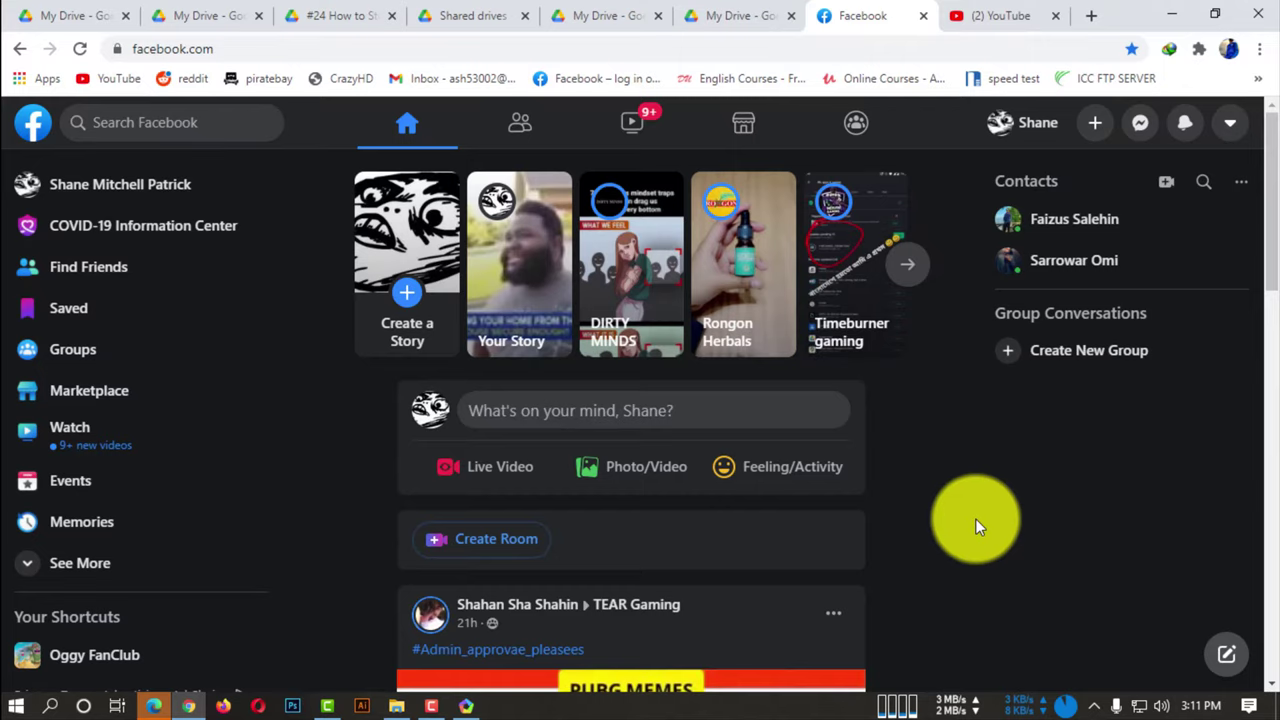
Create a new post with a video file from the computer and publish it with the Only me audience
{"action": "left_click", "coordinate": [609, 466]}
{"action": "scroll", "coordinate": [100, 323], "scroll_direction": "down", "scroll_amount": 3}
{"action": "left_click", "coordinate": [95, 320]}
{"action": "left_click", "coordinate": [90, 315]}
{"action": "double_click", "coordinate": [283, 176]}
{"action": "double_click", "coordinate": [275, 159]}
{"action": "scroll", "coordinate": [362, 248], "scroll_direction": "down", "scroll_amount": 2}
{"action": "scroll", "coordinate": [362, 248], "scroll_direction": "down", "scroll_amount": 3}
{"action": "scroll", "coordinate": [347, 280], "scroll_direction": "down", "scroll_amount": 2}
{"action": "left_click", "coordinate": [330, 190]}
{"action": "double_click", "coordinate": [340, 162]}
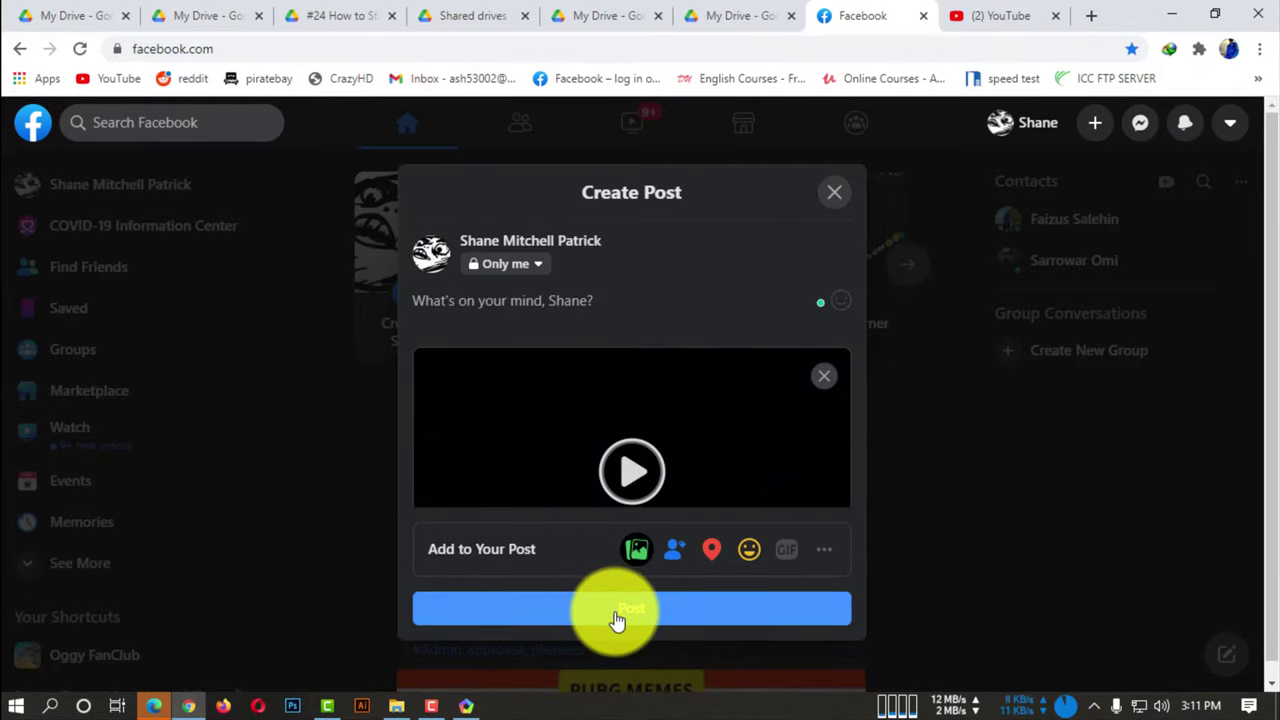
{"action": "left_click", "coordinate": [617, 621]}
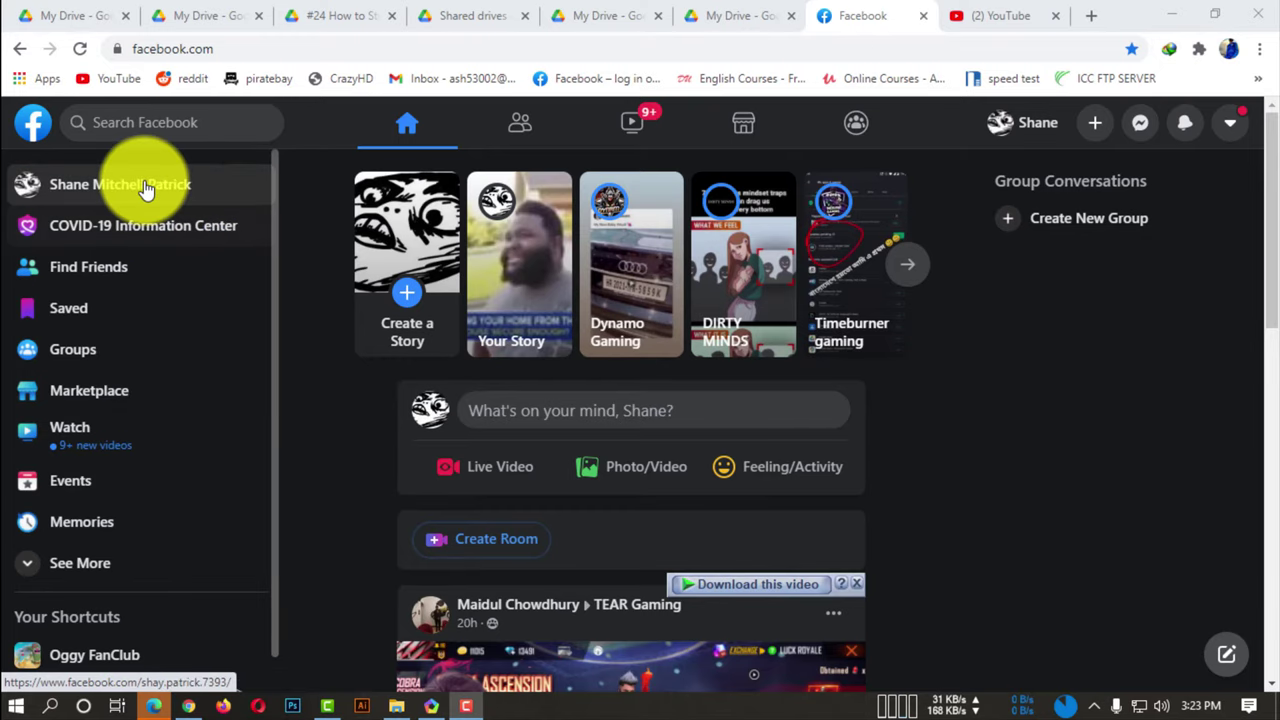
Open the account's own profile and find the uploaded video post
{"action": "left_click", "coordinate": [145, 188]}
{"action": "scroll", "coordinate": [724, 440], "scroll_direction": "down", "scroll_amount": 5}
{"action": "scroll", "coordinate": [724, 437], "scroll_direction": "down", "scroll_amount": 5}
{"action": "scroll", "coordinate": [729, 443], "scroll_direction": "up", "scroll_amount": 2}
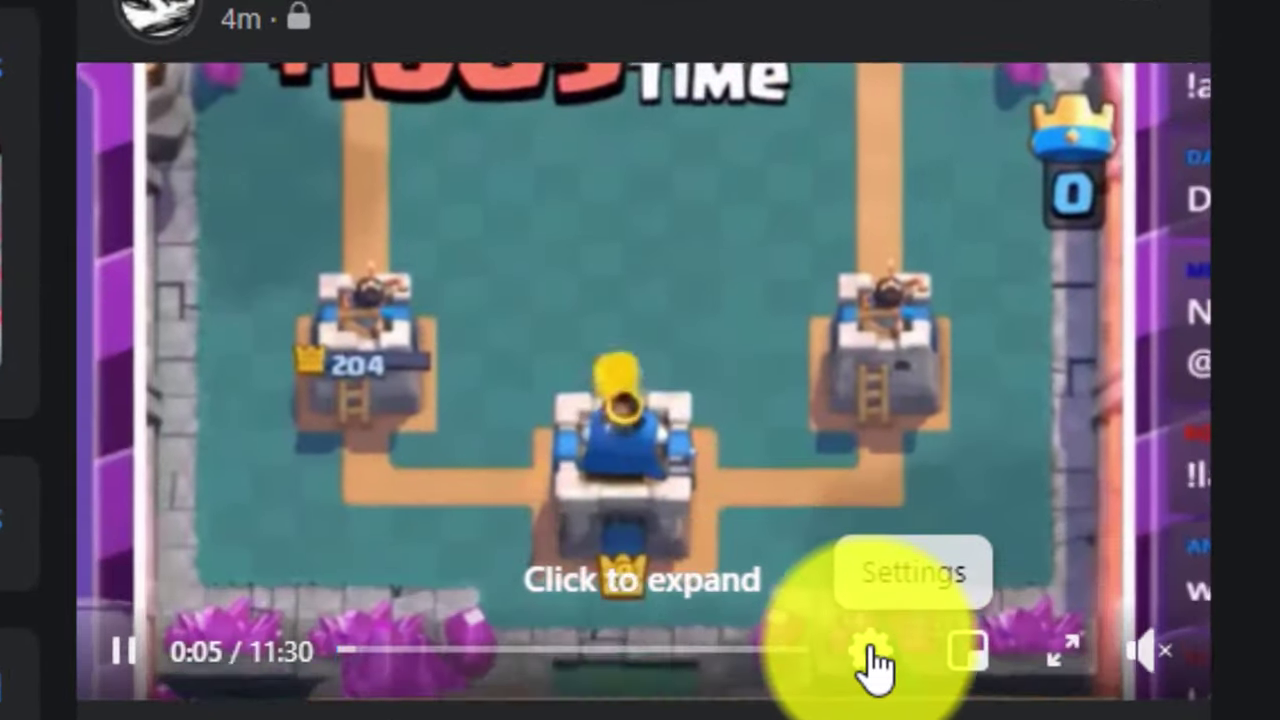
Examine the playback quality options of the uploaded video
{"action": "left_click", "coordinate": [899, 537]}
{"action": "left_click", "coordinate": [855, 548]}
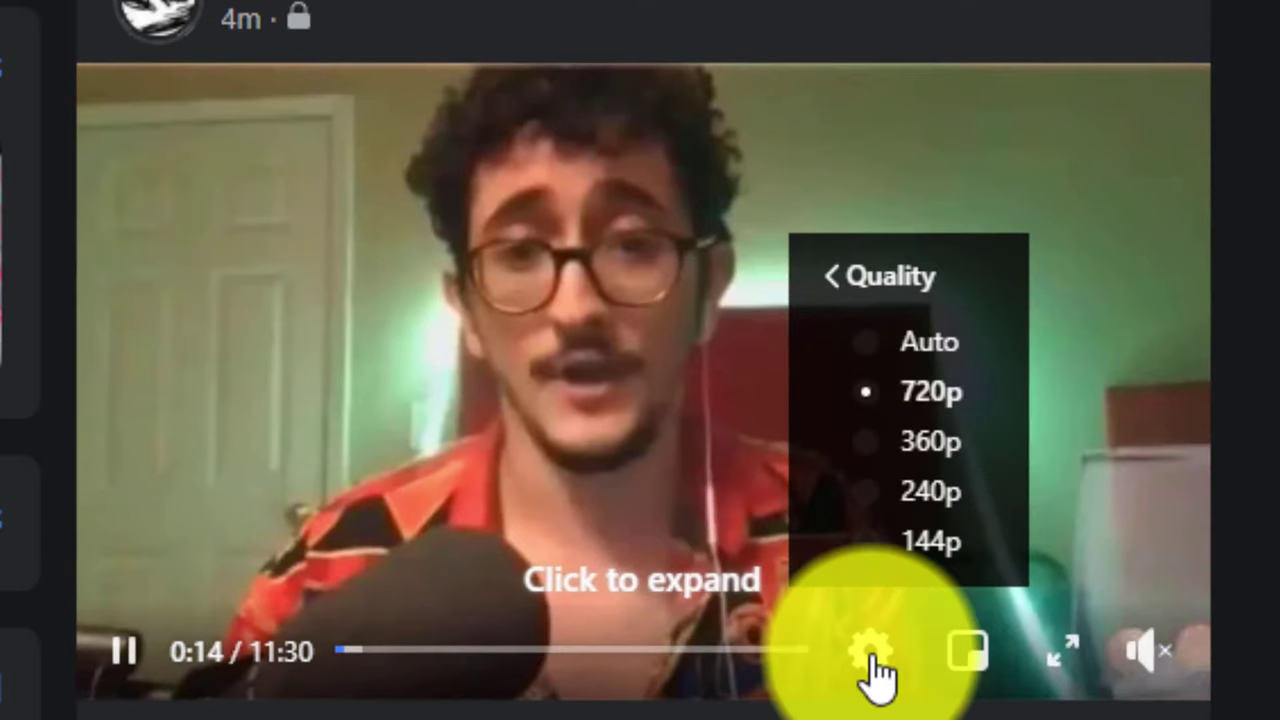
{"action": "left_click", "coordinate": [870, 655]}
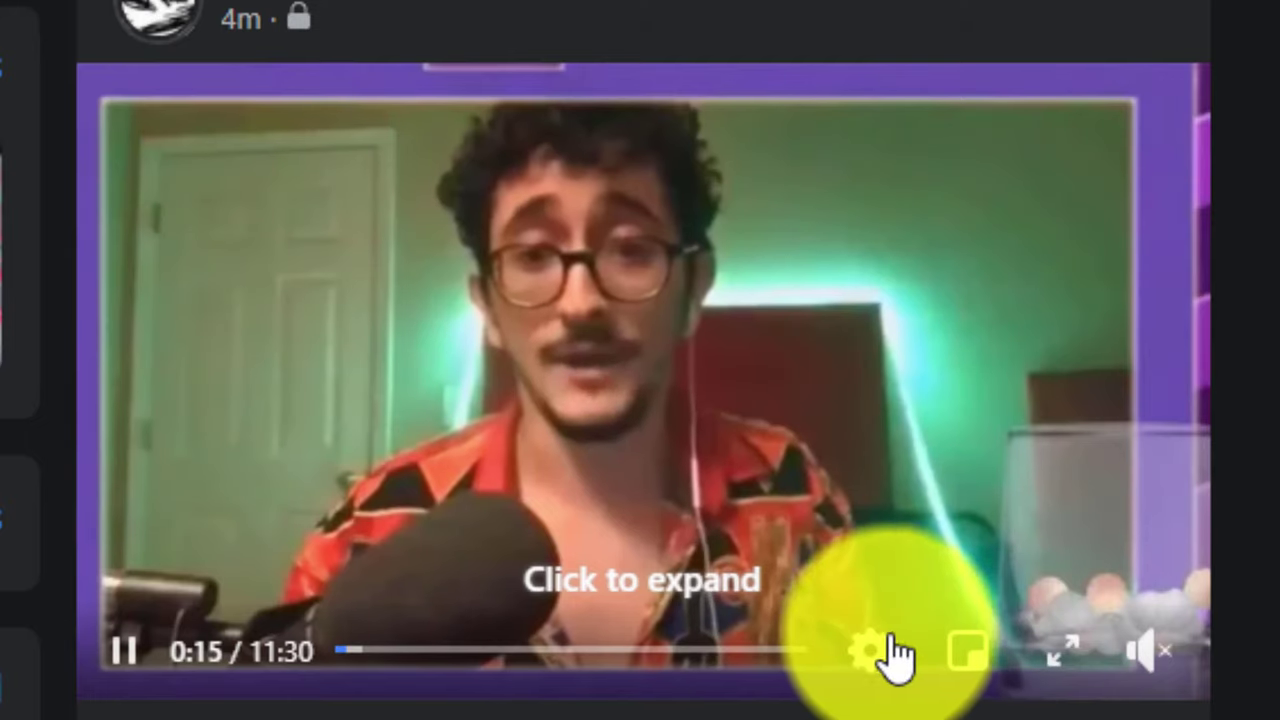
{"action": "left_click", "coordinate": [874, 652]}
{"action": "left_click", "coordinate": [908, 540]}
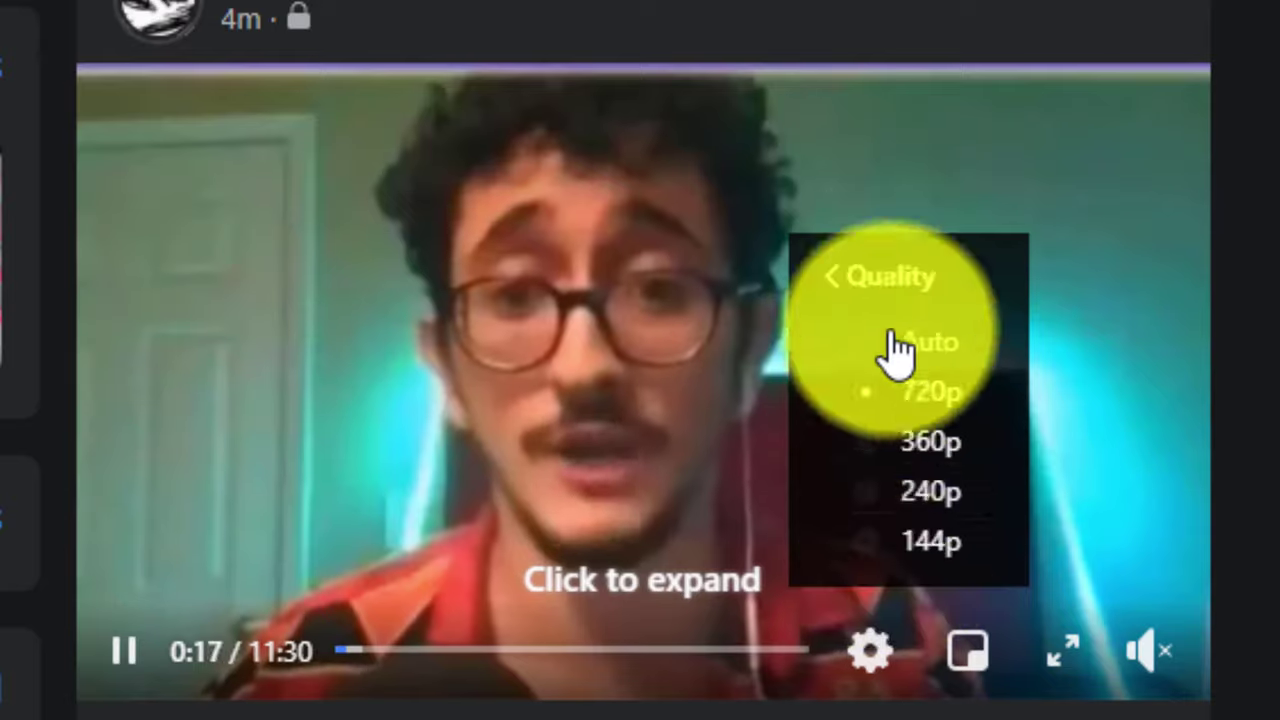